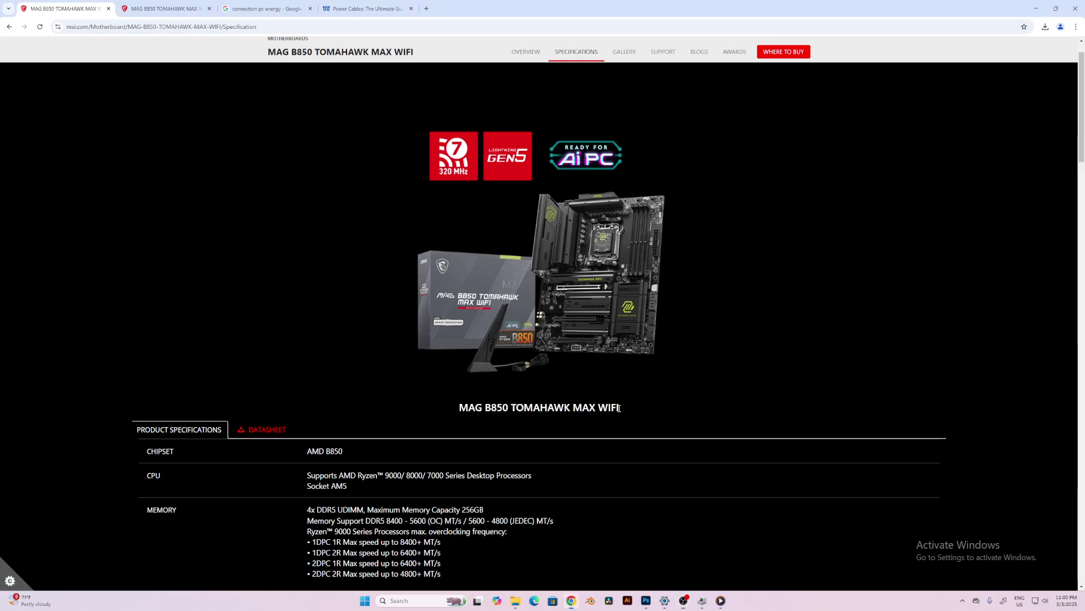
Highlight 'WIFI' and 'TOMAH' in the MAG B850 Tomahawk Max WiFi product title
drag(620, 408, 600, 407)
scroll(455, 368, down, 2)
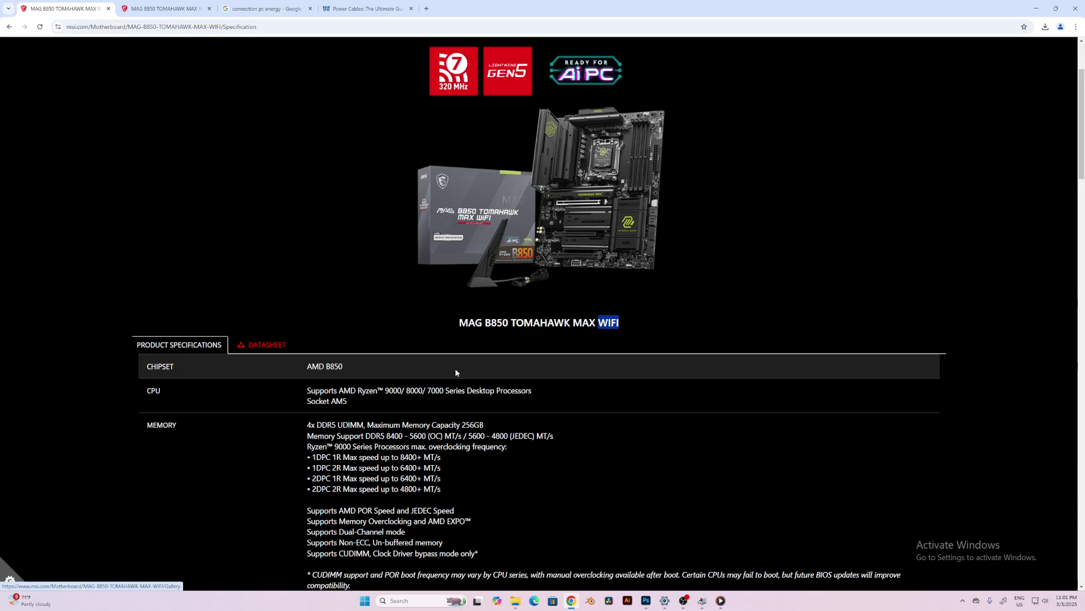
scroll(362, 382, up, 1)
scroll(361, 382, up, 2)
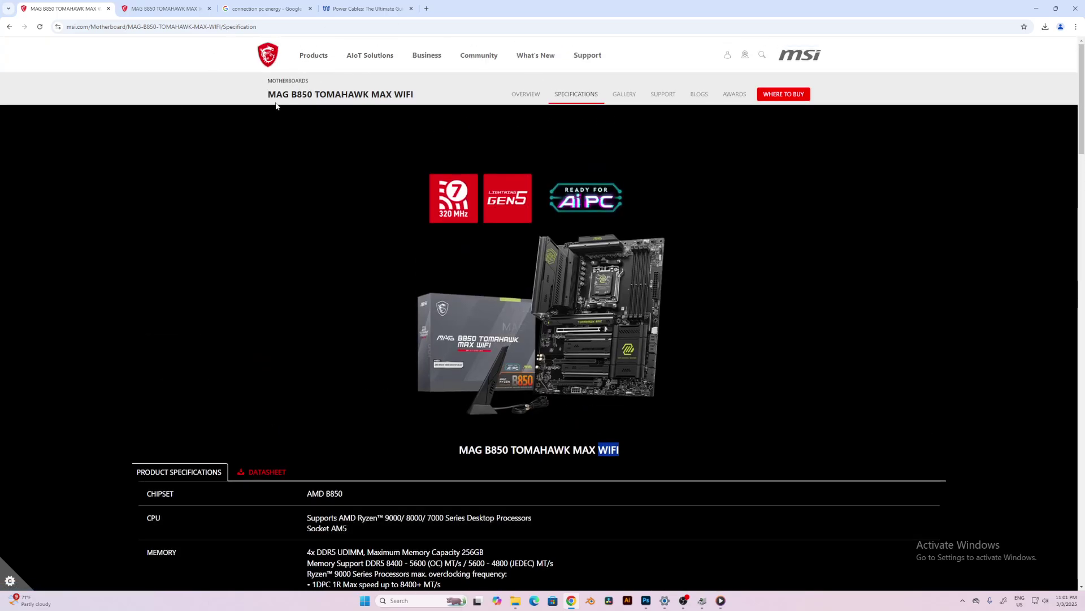
drag(335, 94, 442, 97)
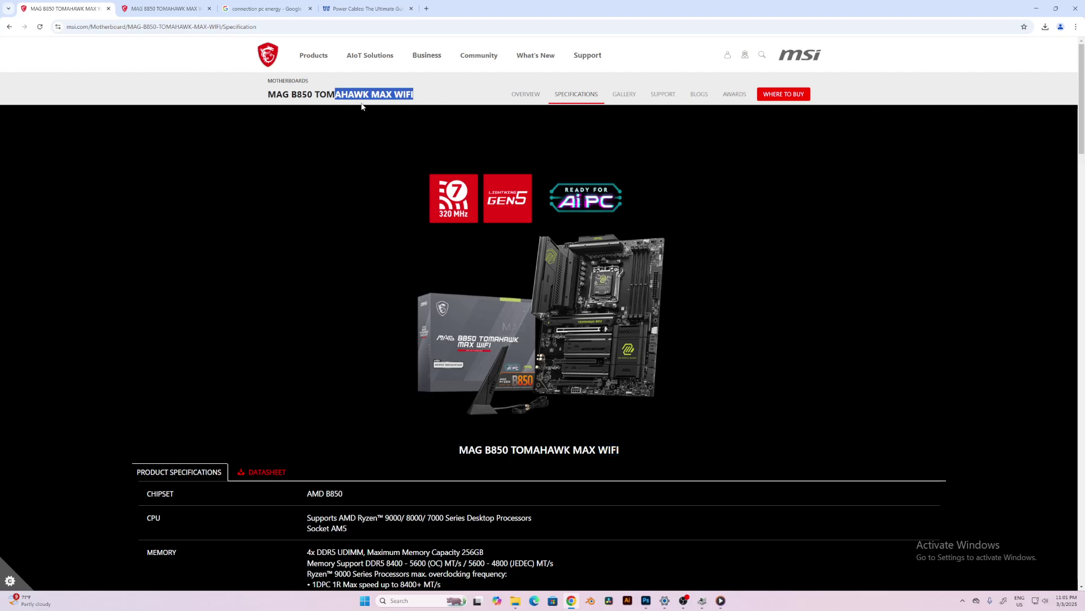
drag(316, 96, 347, 95)
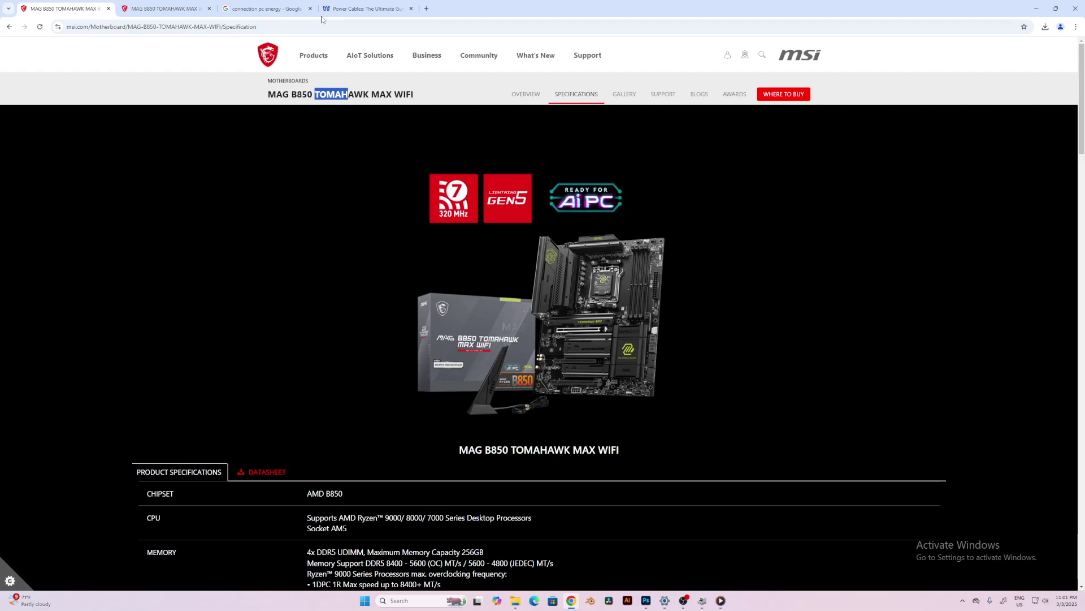
Review the two AMI BIOS releases on the board's Drivers & Downloads tab
click(164, 8)
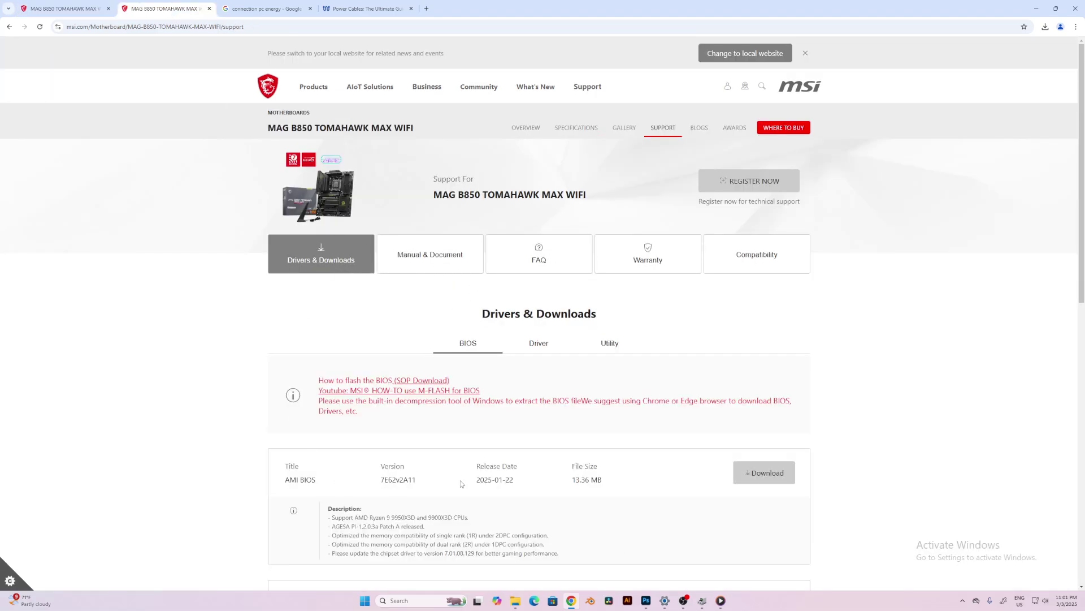
scroll(461, 484, down, 2)
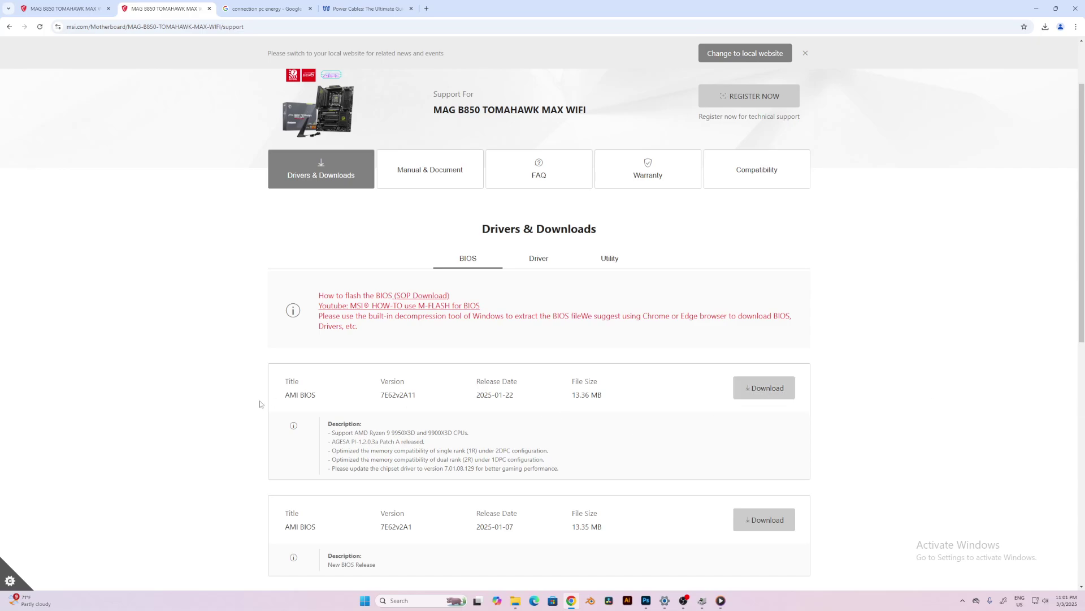
drag(338, 433, 569, 486)
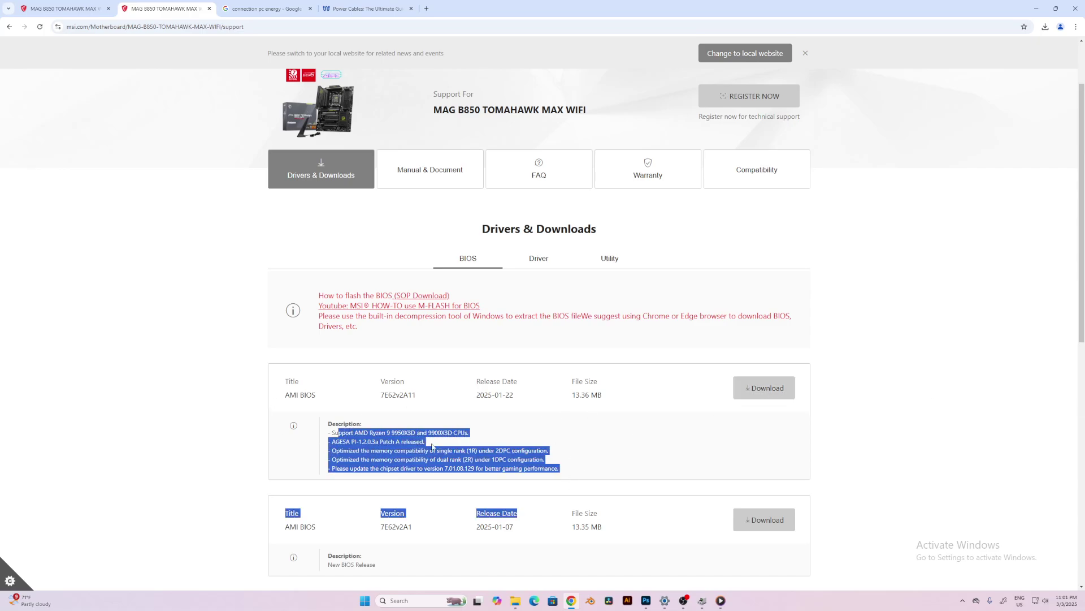
click(417, 459)
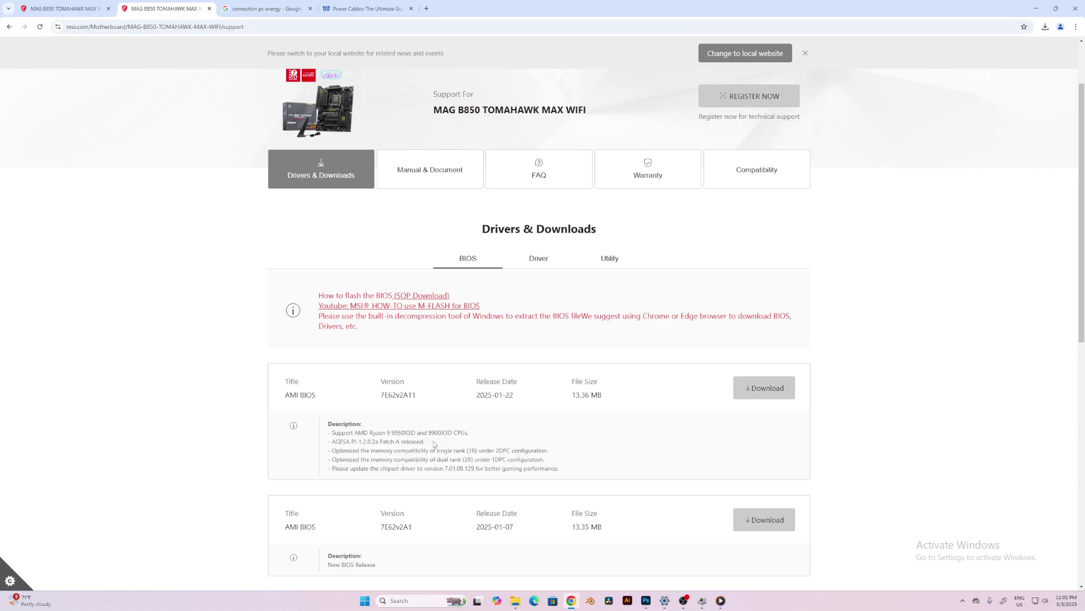
scroll(387, 430, down, 3)
scroll(429, 396, up, 1)
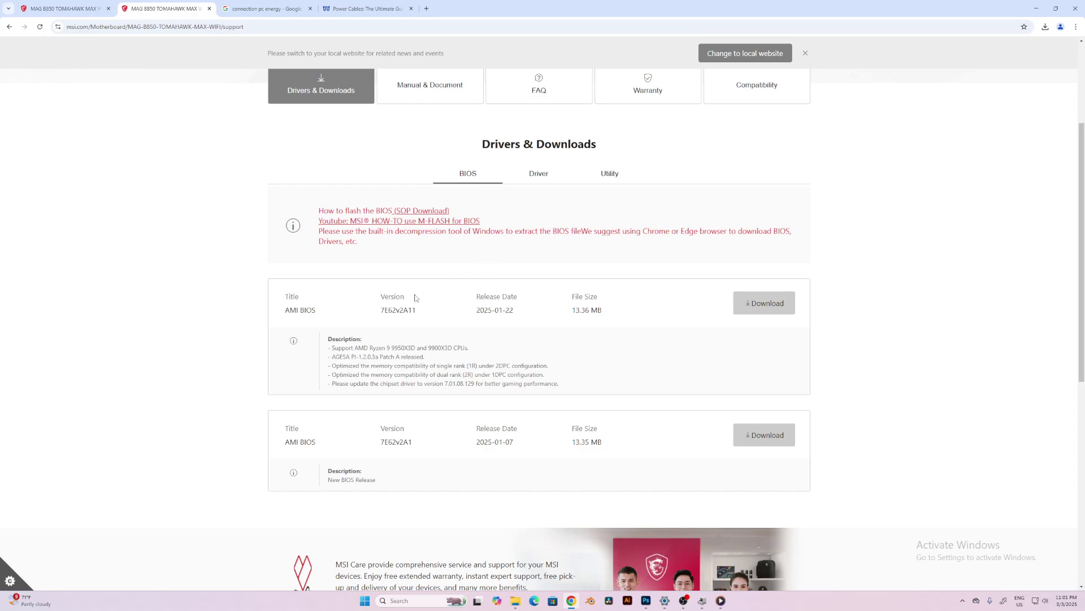
scroll(242, 229, up, 3)
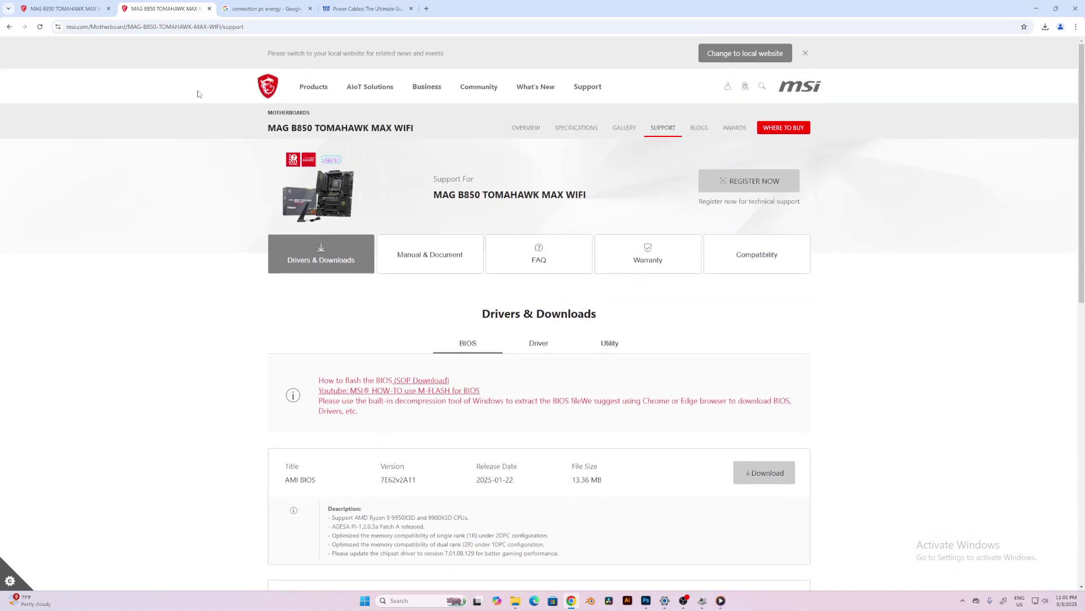
scroll(494, 370, down, 2)
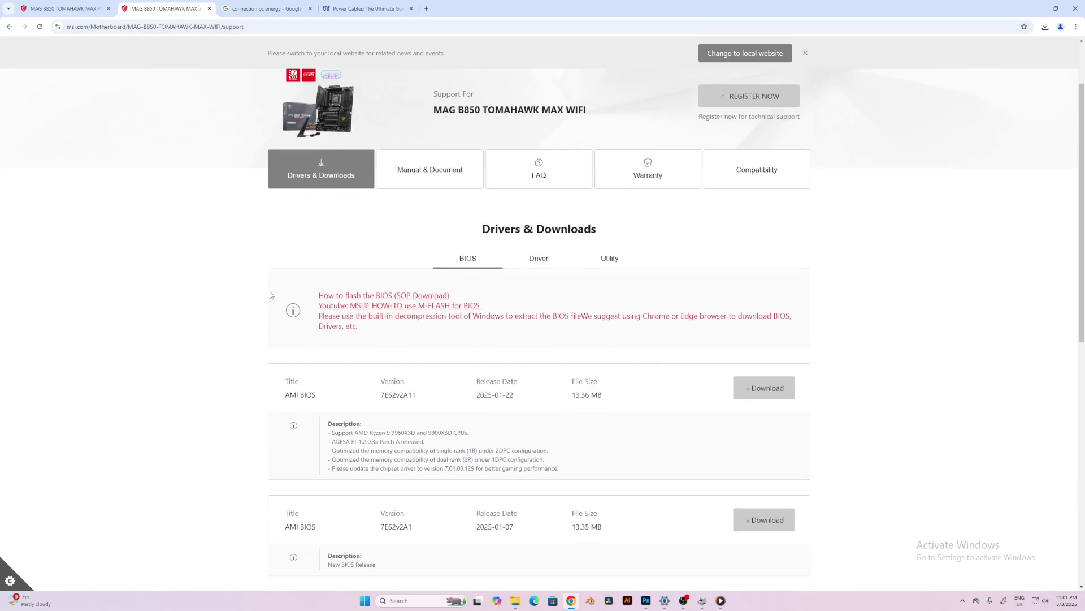
scroll(651, 400, down, 3)
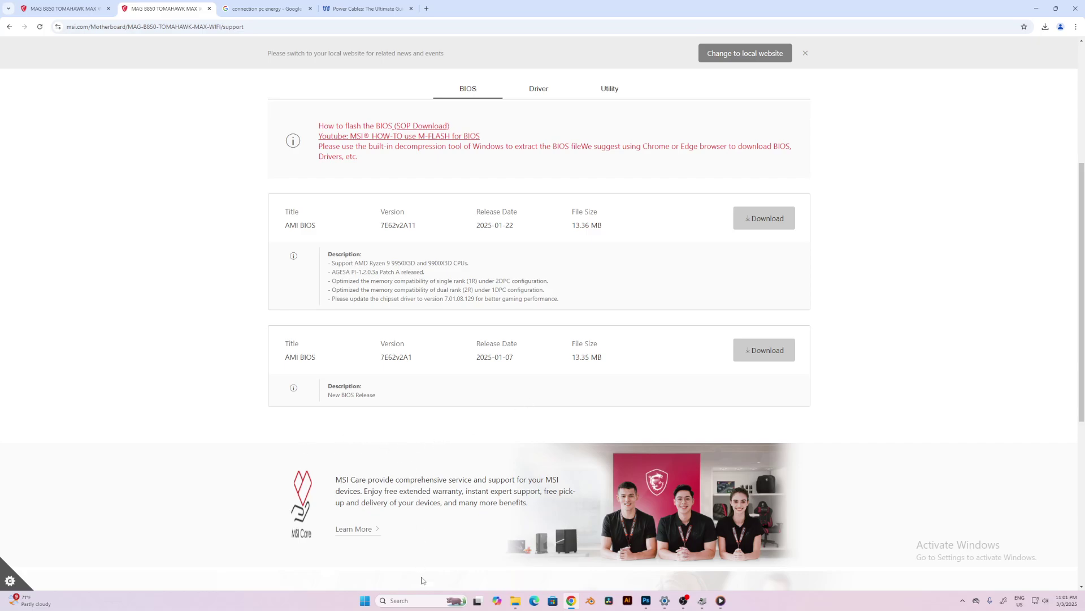
click(413, 600)
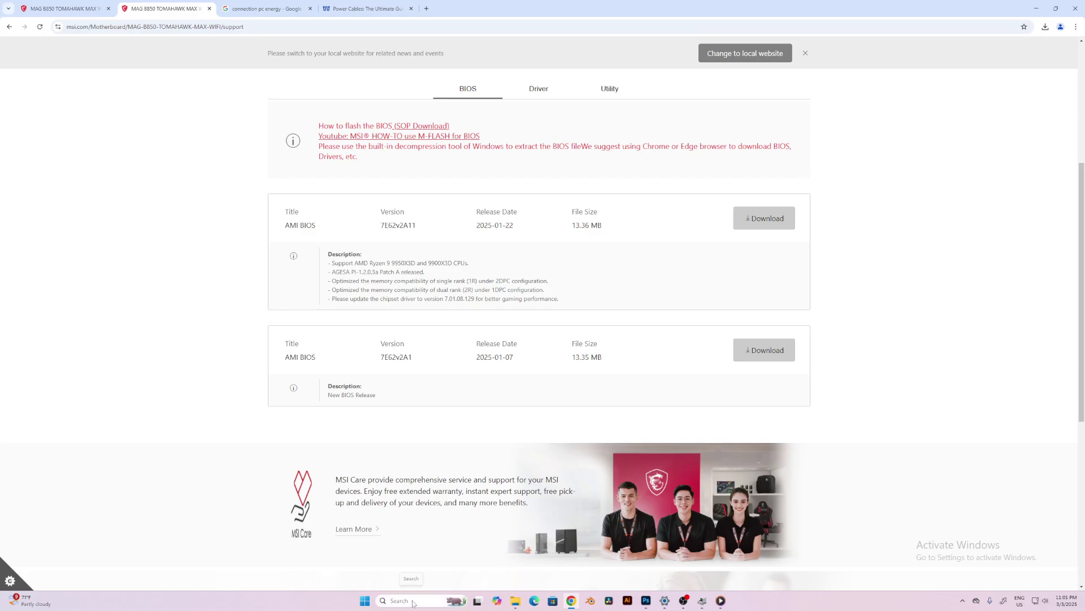
Go from Ethernet settings through Network & internet to Advanced network settings
click(426, 332)
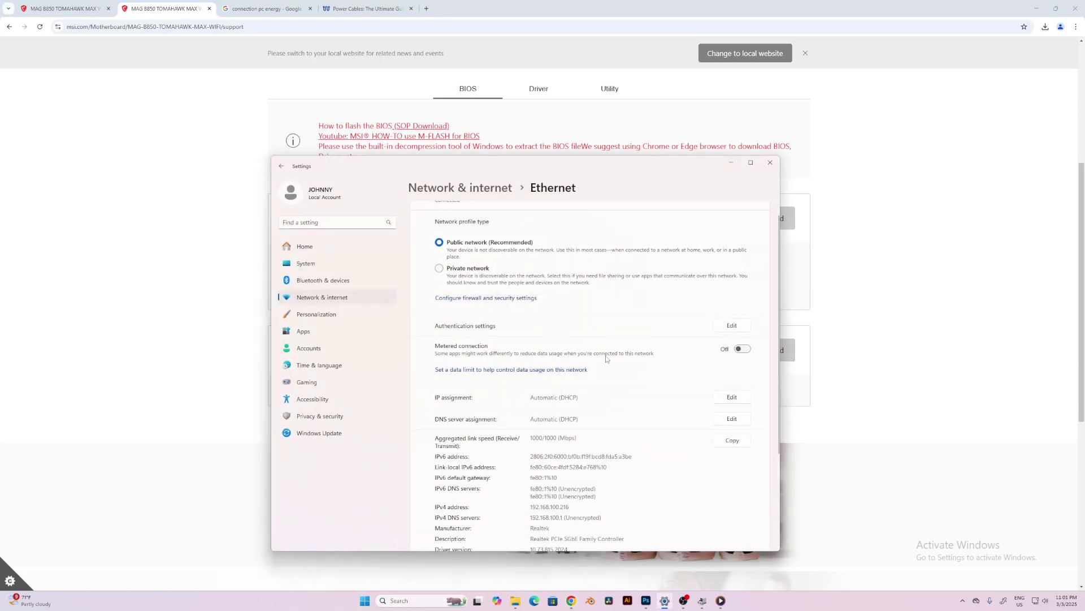
click(319, 295)
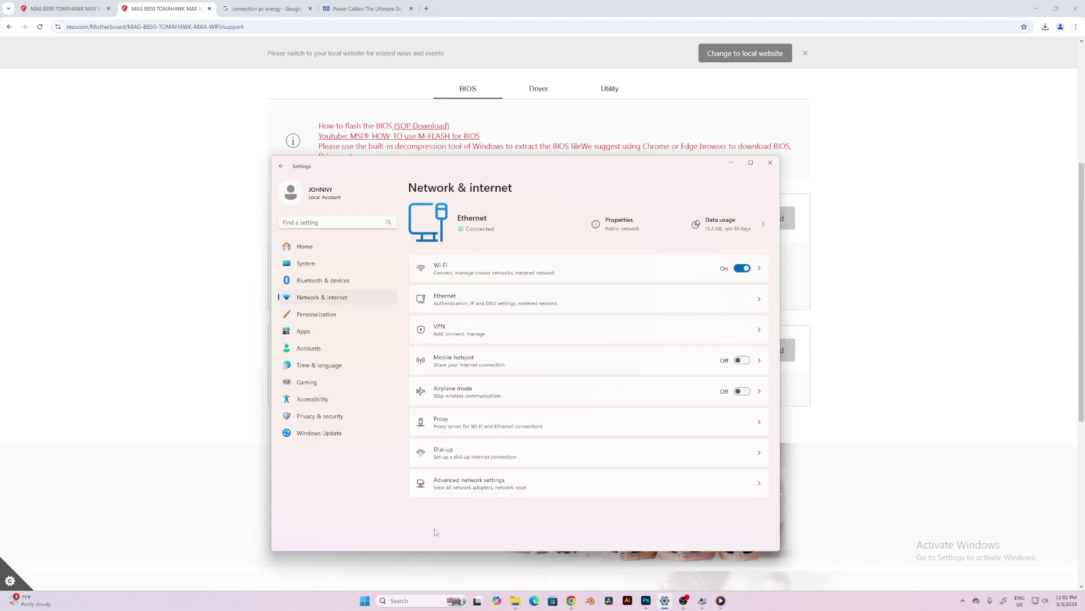
click(487, 476)
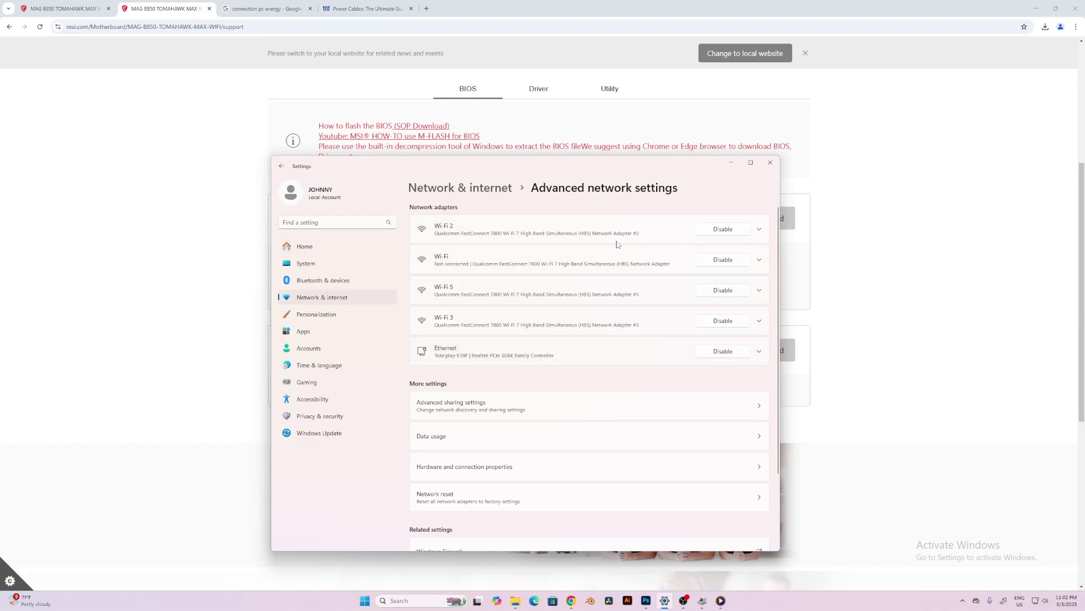
Widen the Settings window and reposition it up and to the left
mouse_move(604, 167)
mouse_down()
mouse_move(489, 185)
mouse_move(592, 166)
mouse_up()
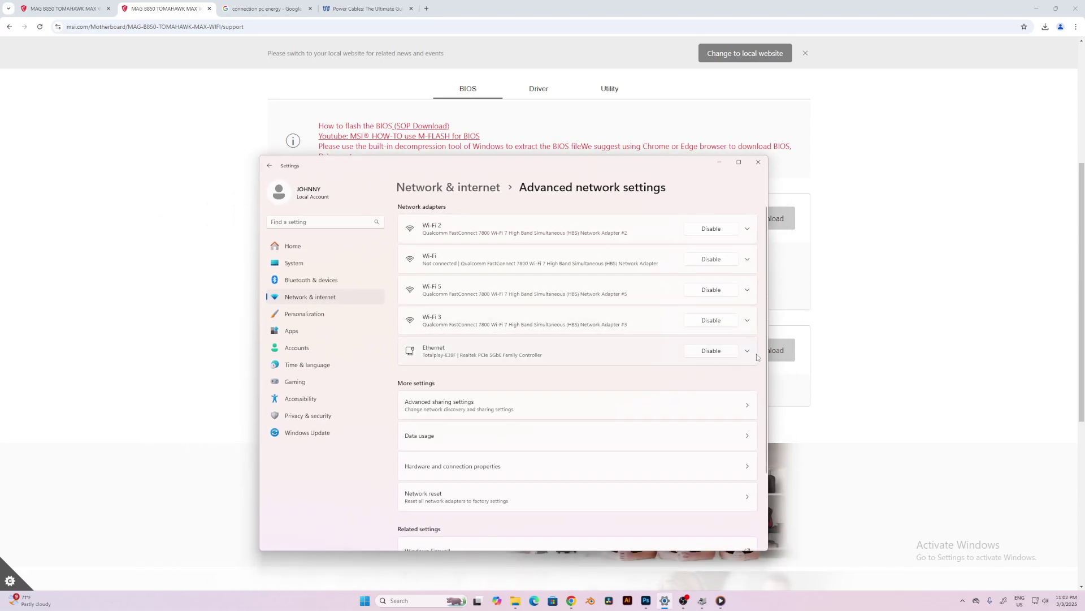
drag(769, 352, 841, 351)
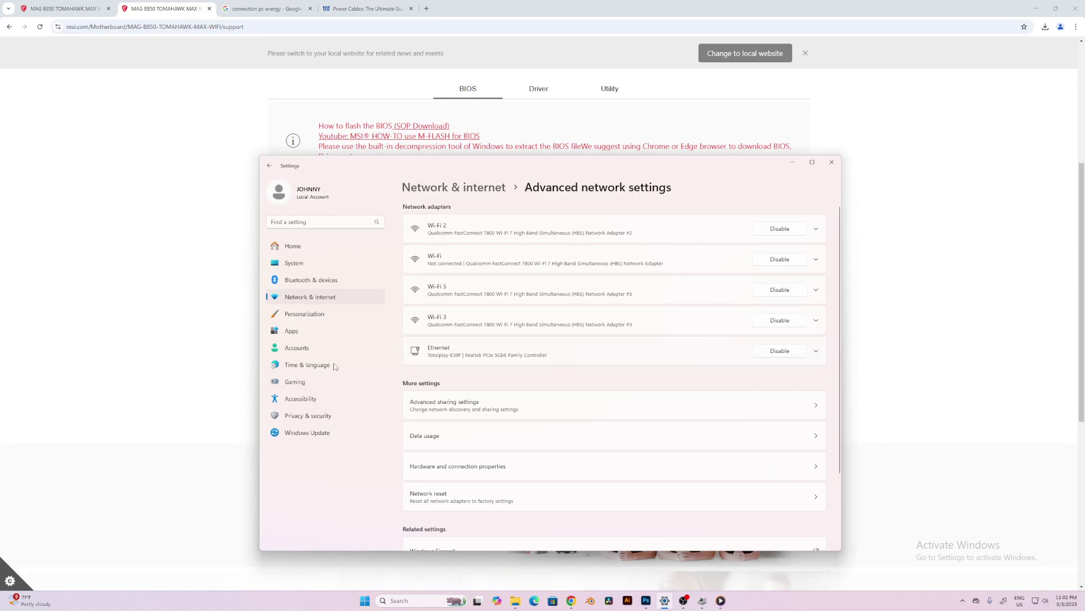
mouse_move(516, 188)
mouse_down()
mouse_move(287, 134)
mouse_move(547, 132)
mouse_up()
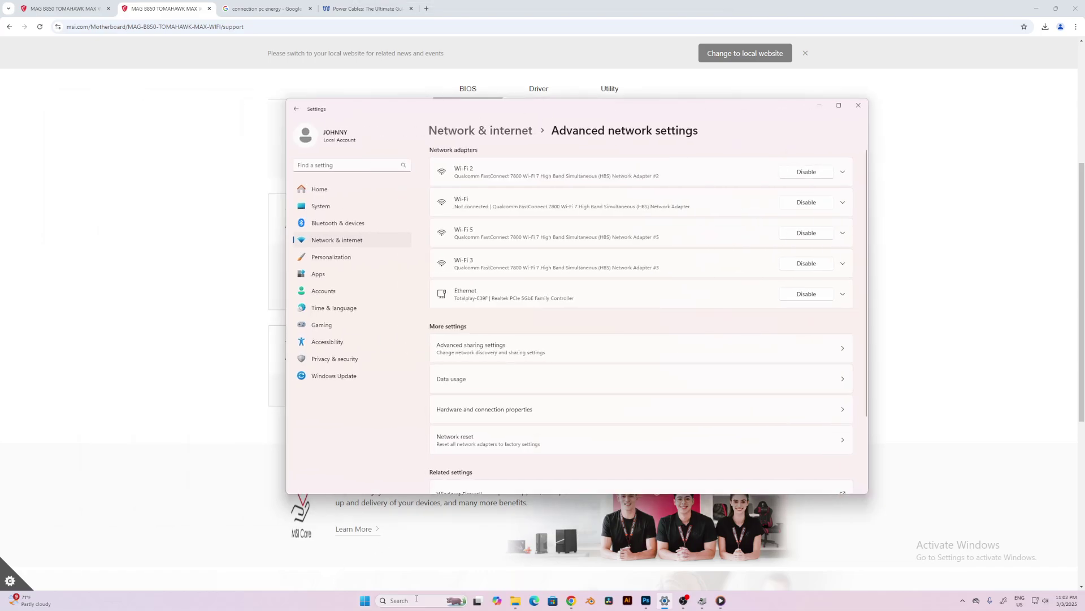
In Device Manager, inspect the Realtek PCIe 5GbE adapter's actions without uninstalling it
click(417, 599)
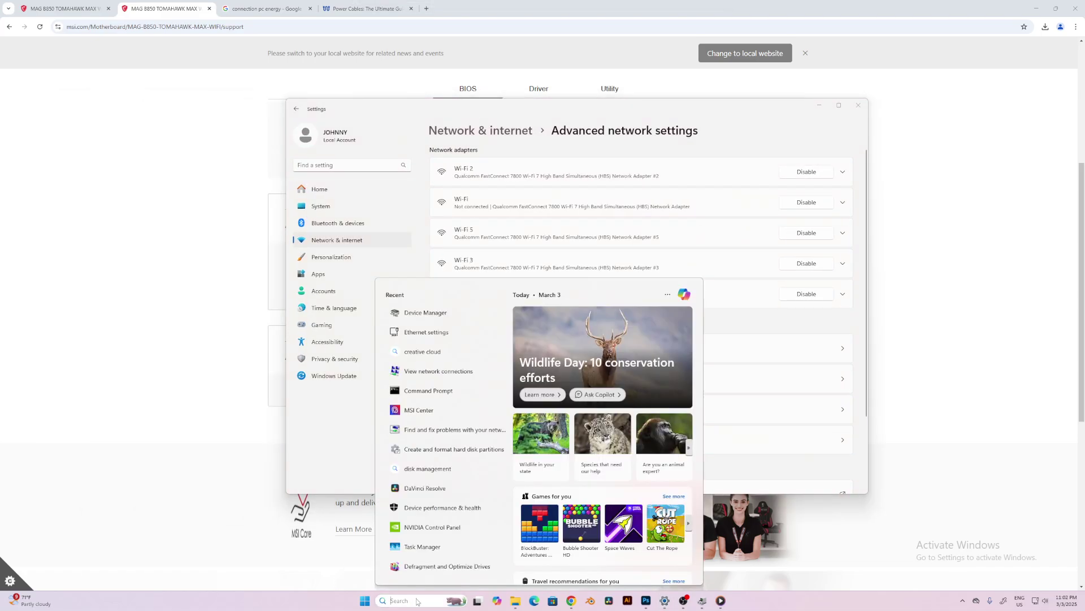
click(434, 312)
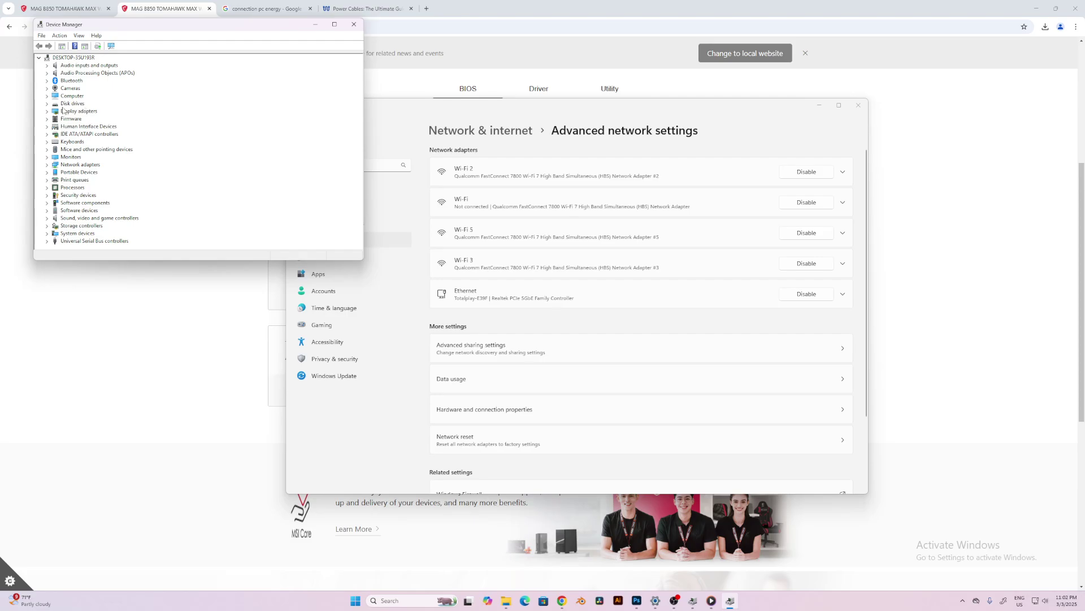
drag(173, 26, 414, 56)
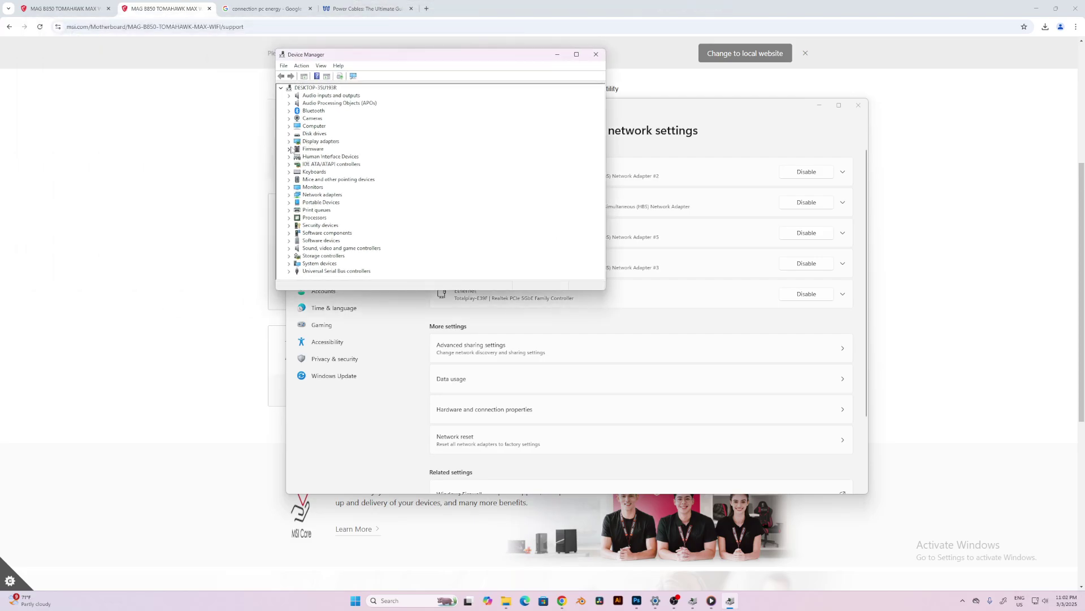
click(289, 194)
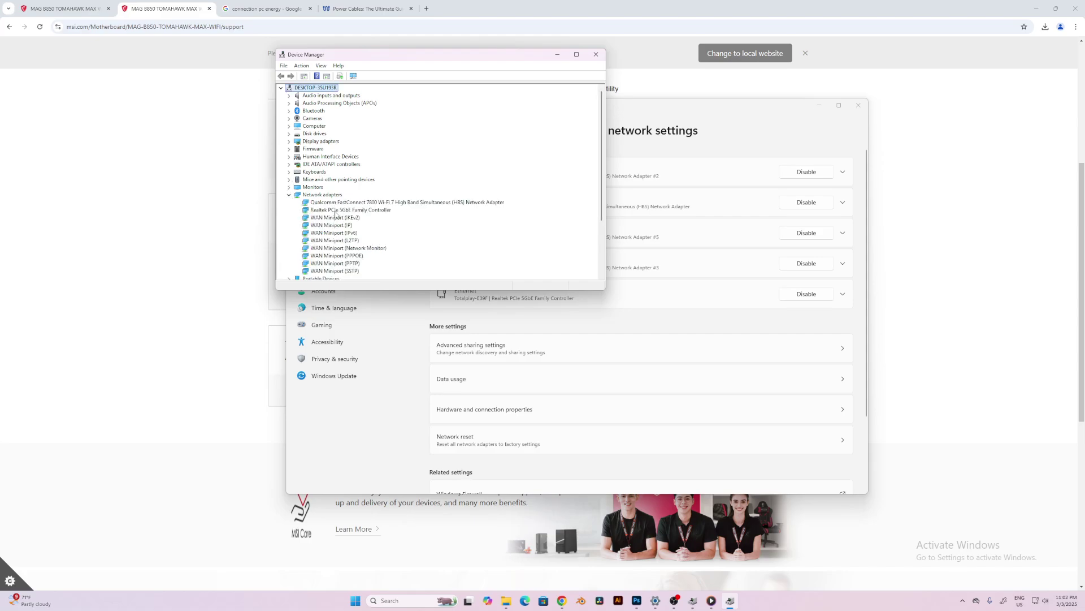
click(331, 210)
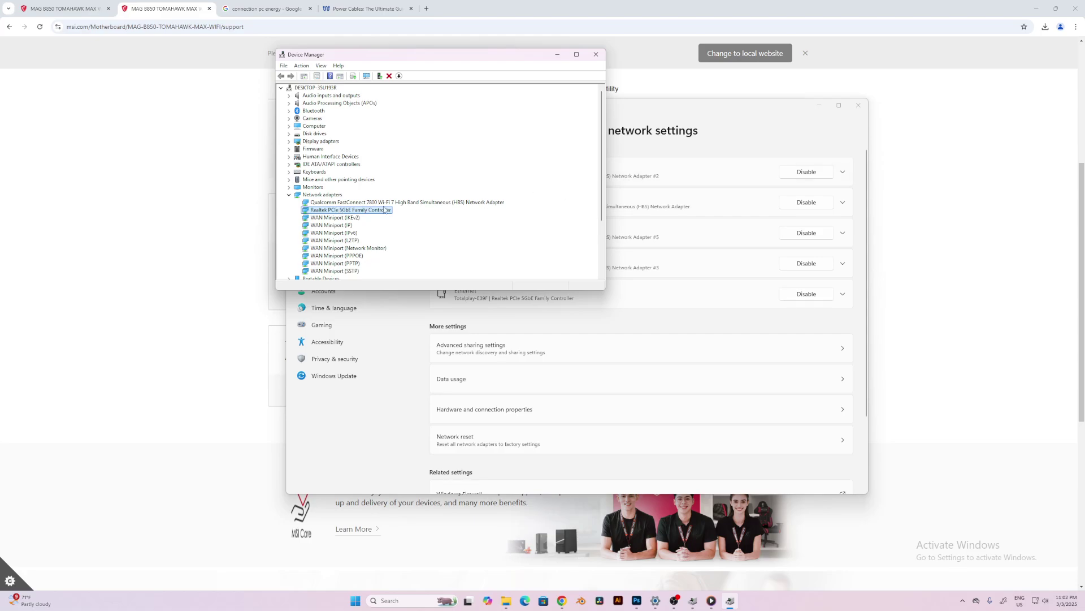
right_click(360, 214)
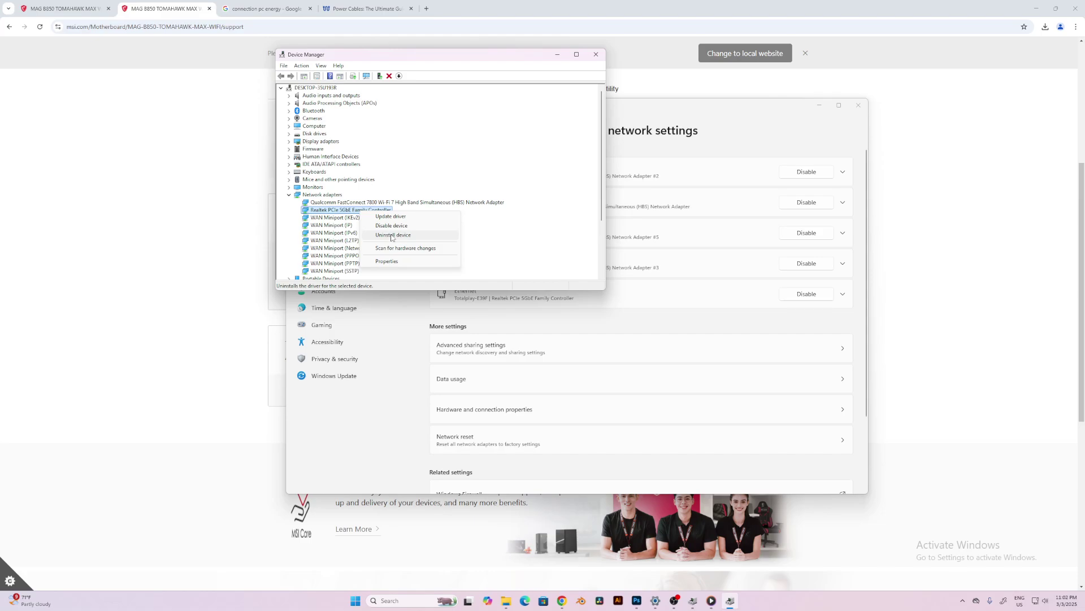
click(559, 237)
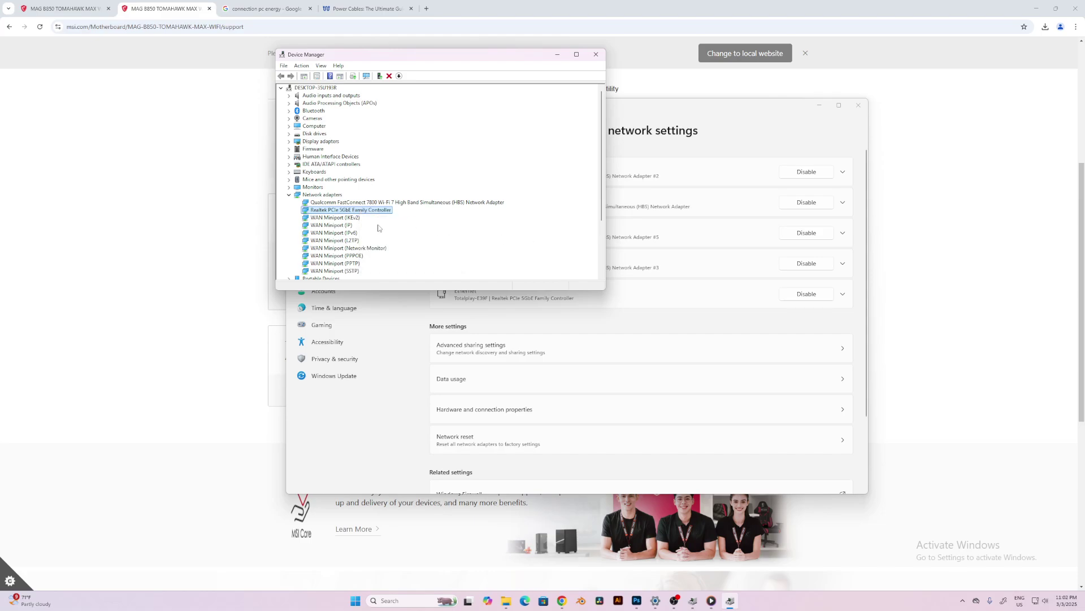
Select the WAN Miniport (Network Monitor) and WAN Miniport (SSTP) adapters
drag(448, 61, 400, 101)
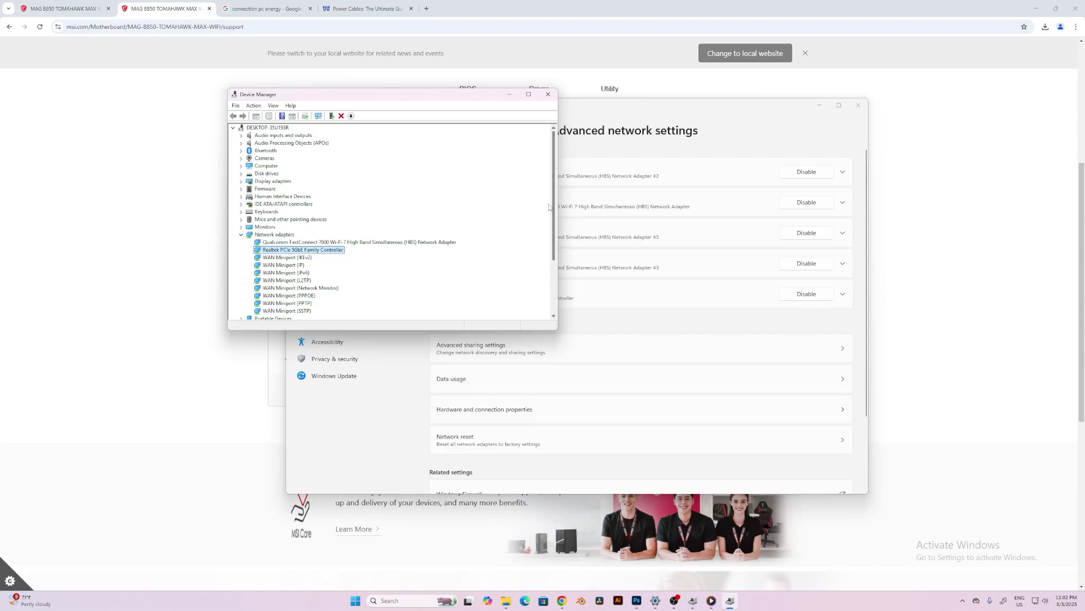
scroll(517, 240, down, 4)
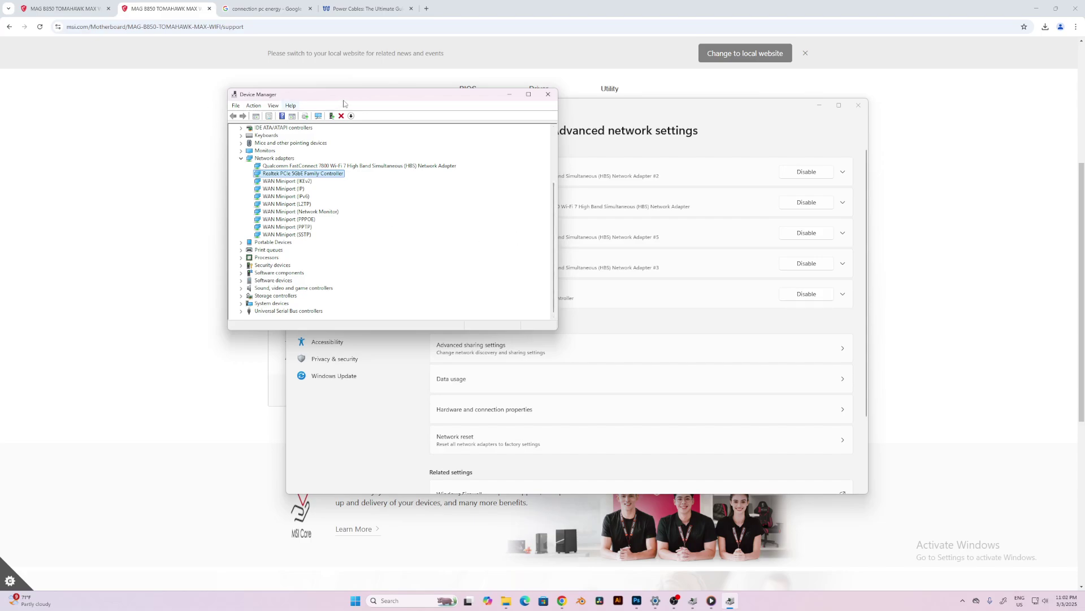
drag(344, 99, 365, 152)
click(318, 264)
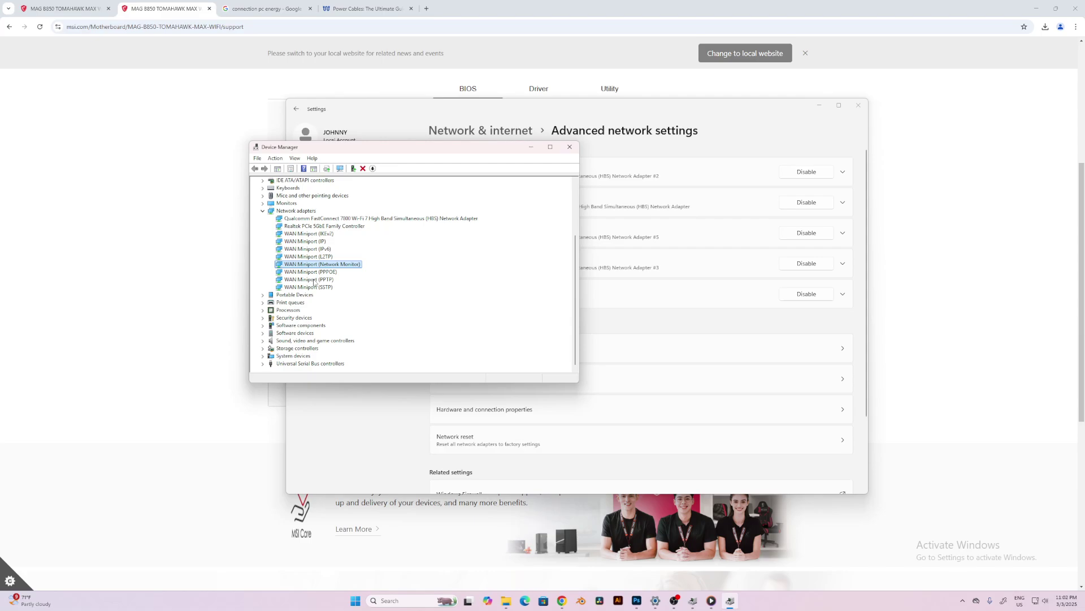
click(312, 287)
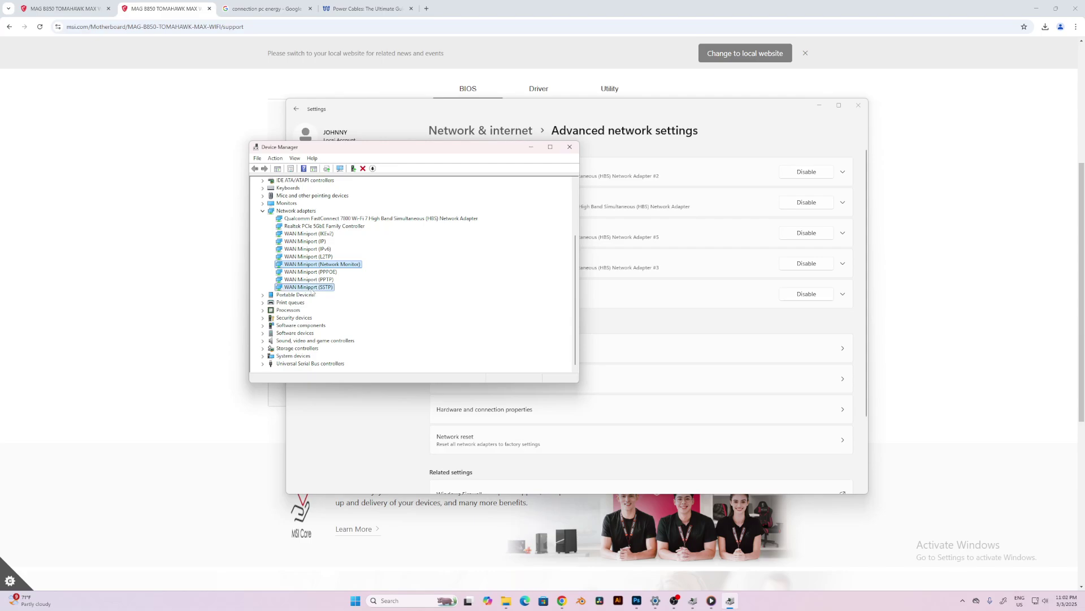
click(530, 151)
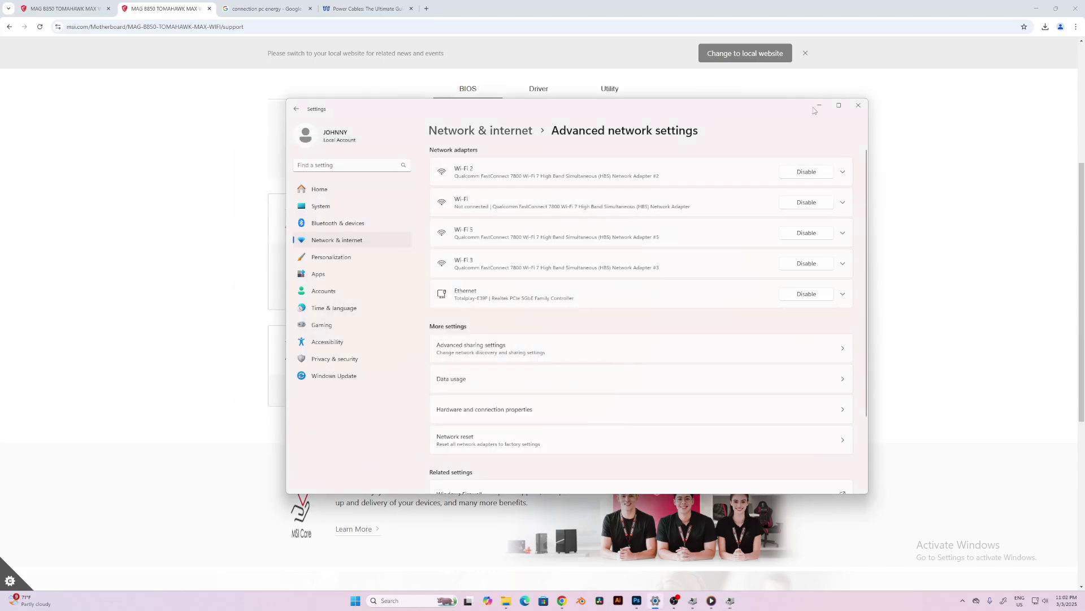
mouse_move(767, 107)
mouse_down()
mouse_move(747, 129)
mouse_move(706, 94)
mouse_up()
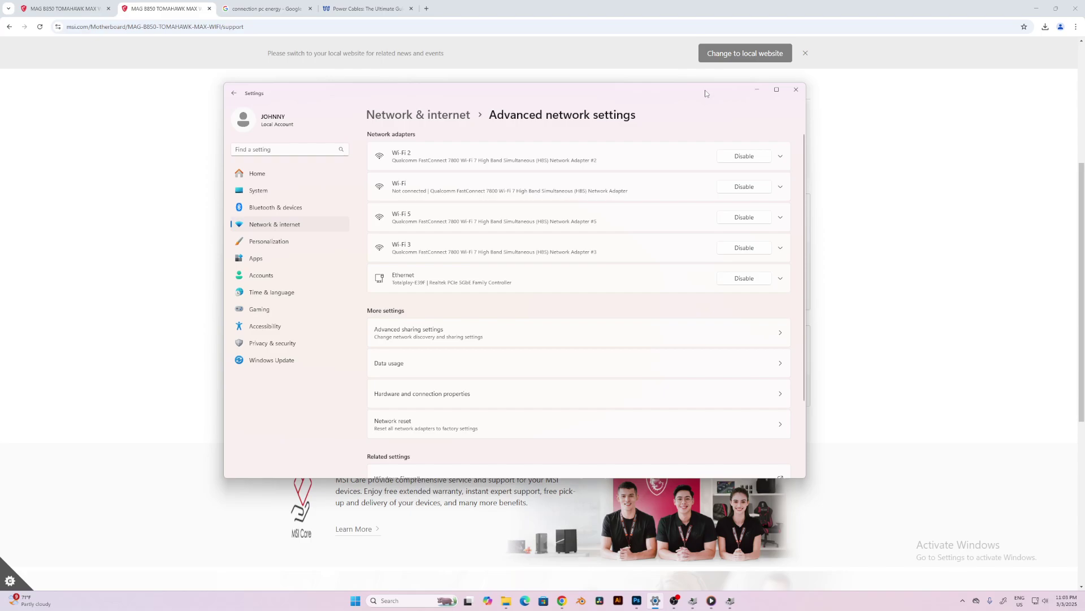
drag(705, 93, 718, 107)
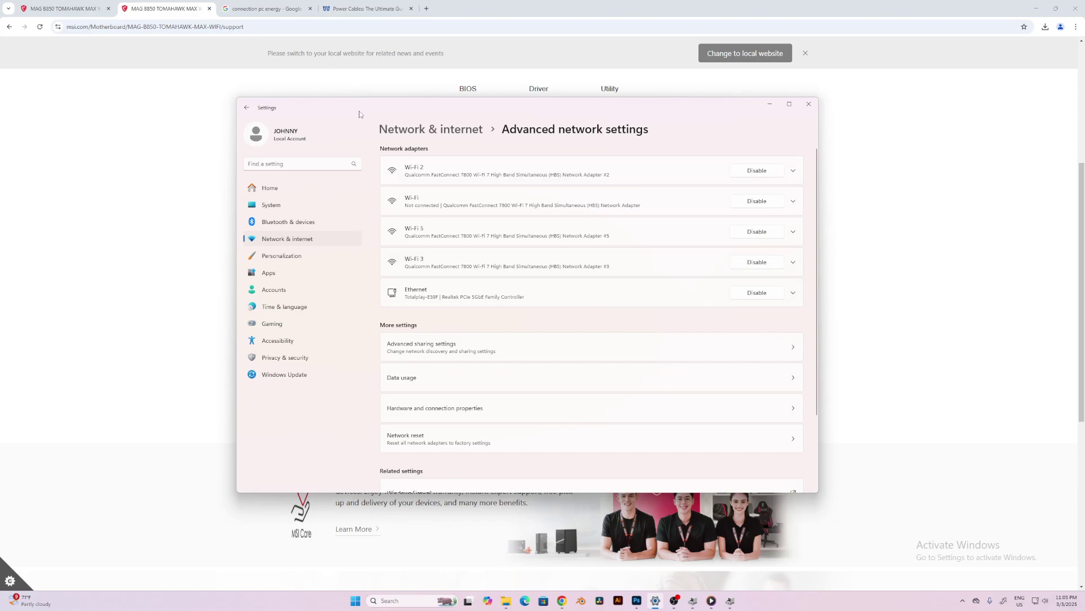
drag(359, 113, 302, 117)
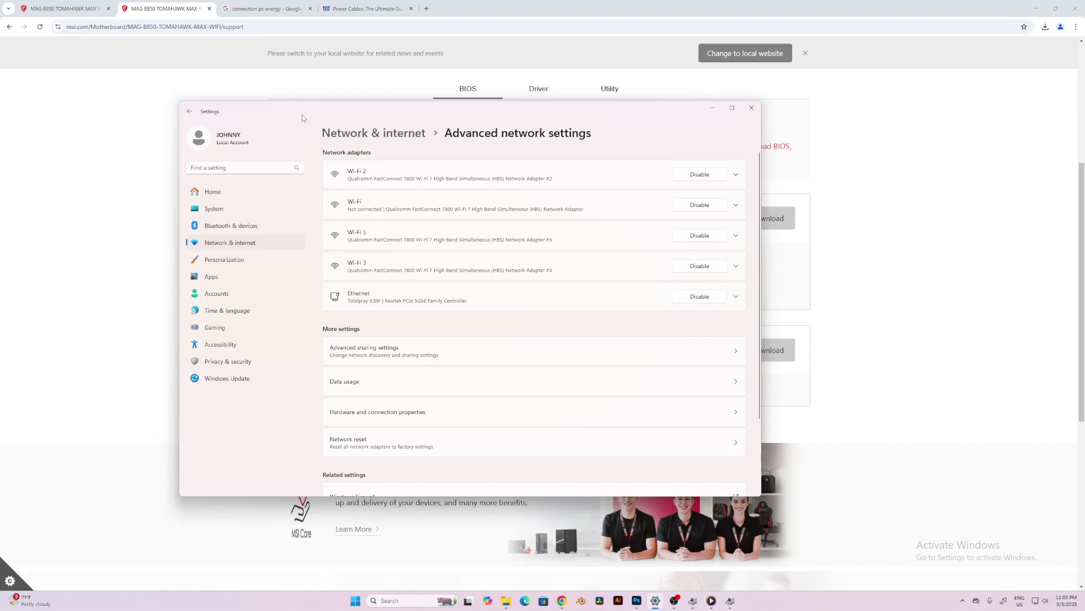
mouse_move(411, 124)
mouse_down()
mouse_move(561, 173)
mouse_move(495, 161)
mouse_up()
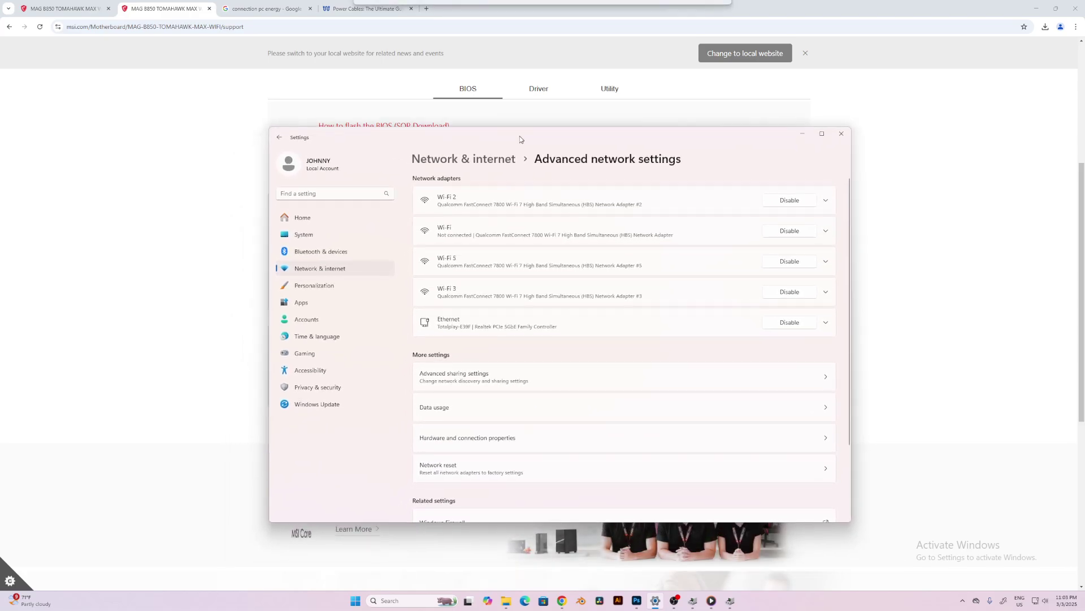
mouse_move(494, 161)
mouse_down()
mouse_move(518, 130)
mouse_move(508, 116)
mouse_move(522, 118)
mouse_up()
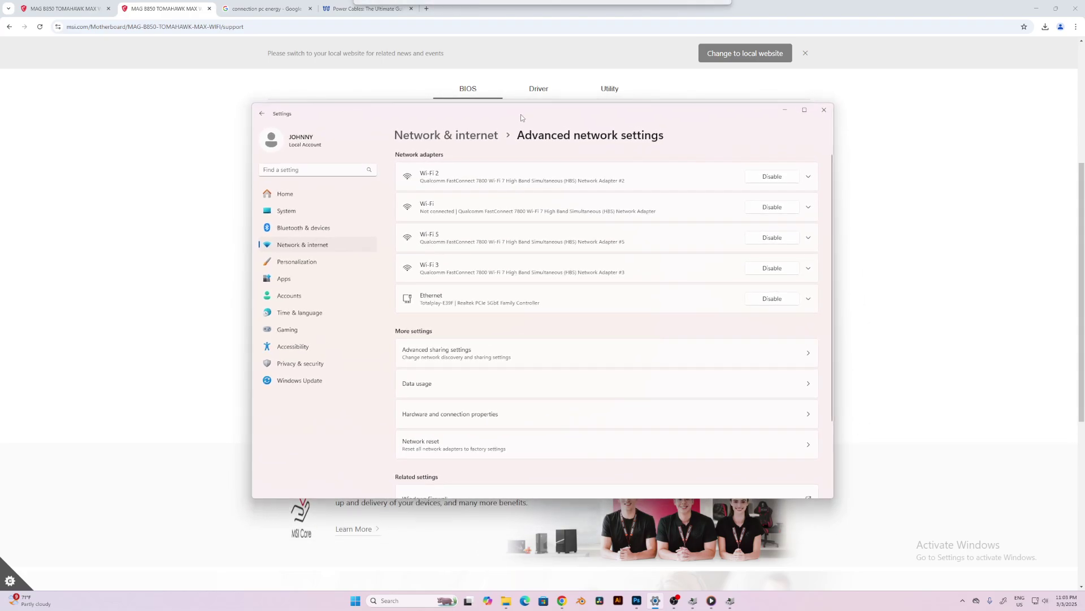
Highlight the 'PC Power supply cables' heading in the Power Cables article
click(366, 17)
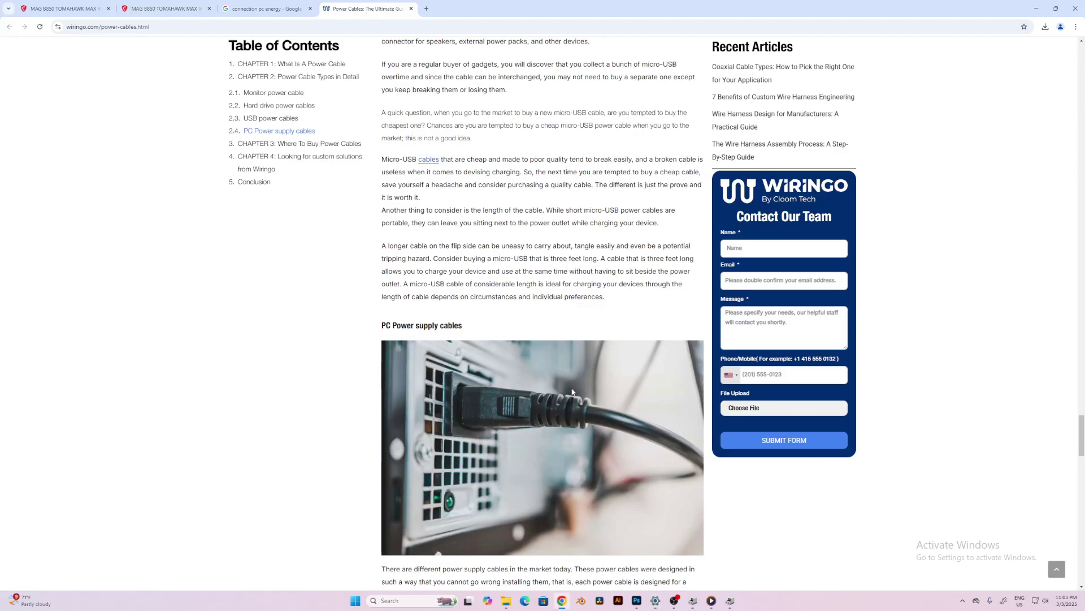
scroll(572, 391, down, 2)
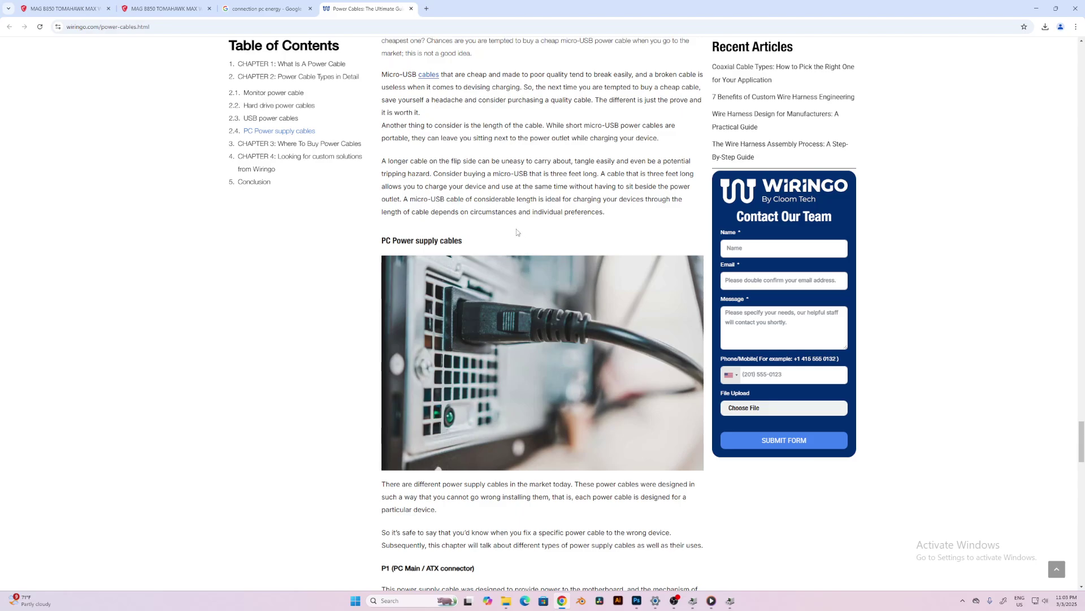
drag(478, 242, 388, 242)
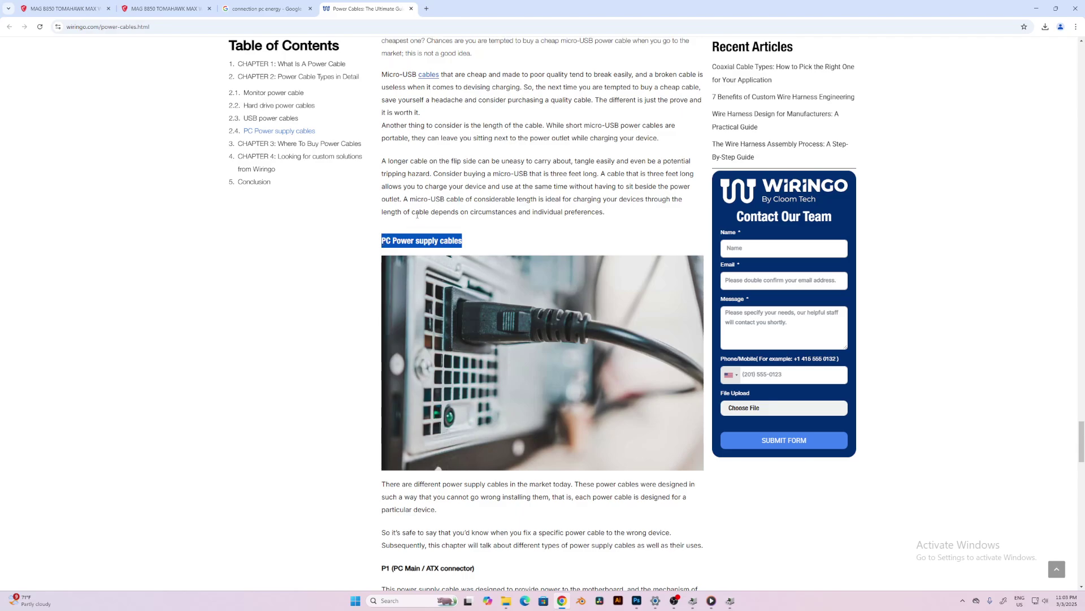
drag(481, 243, 382, 244)
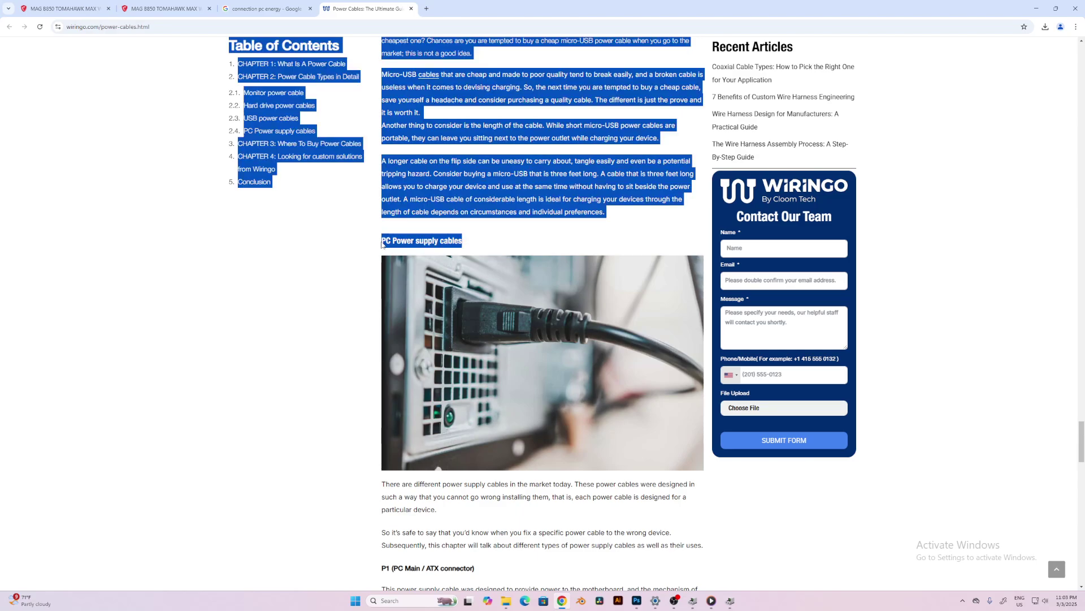
click(472, 242)
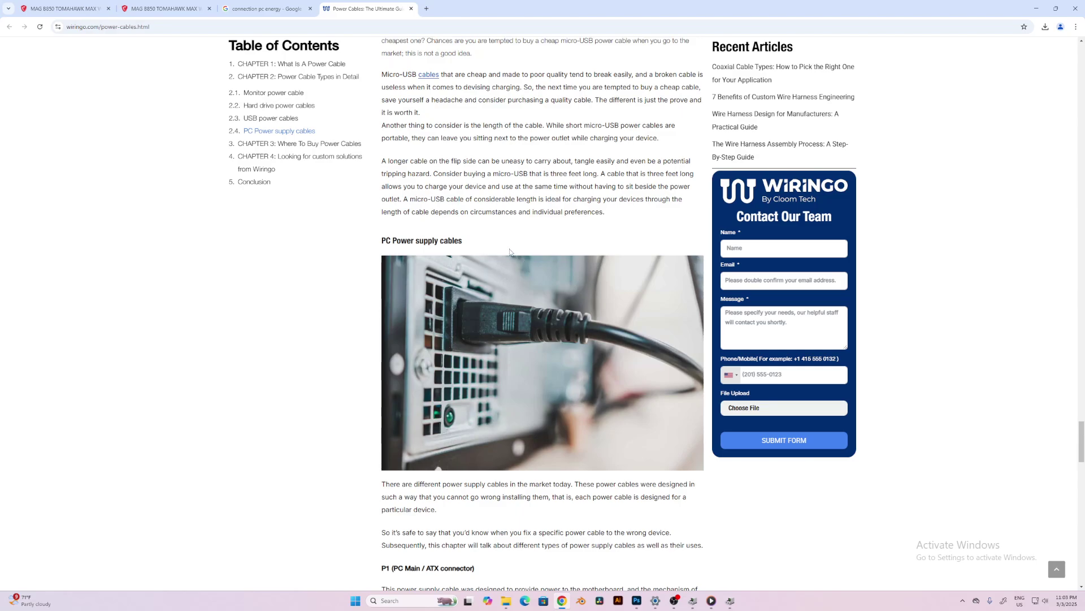
drag(507, 243, 388, 245)
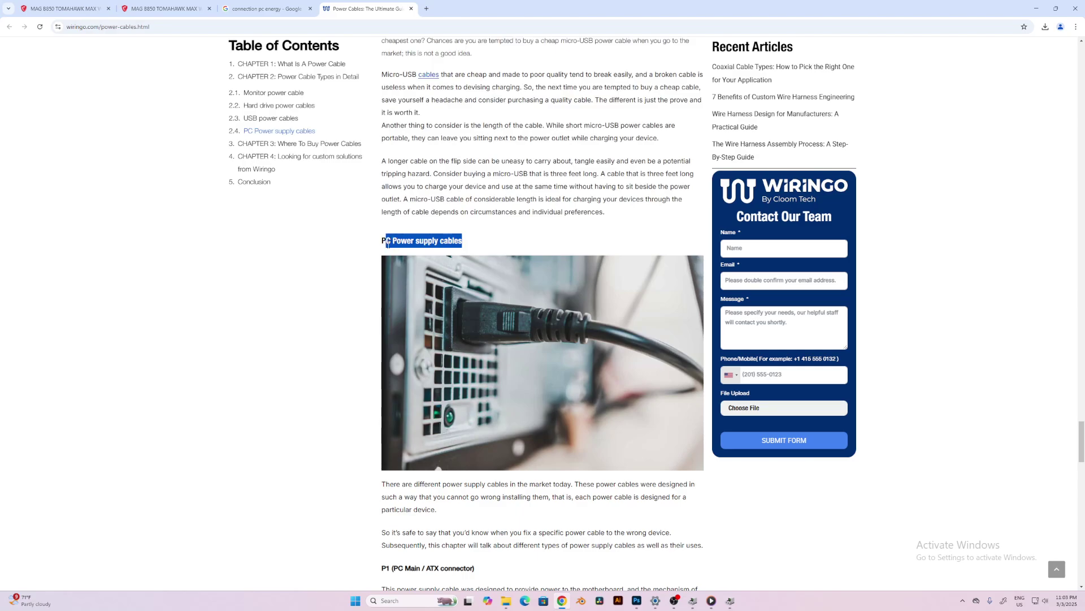
click(493, 225)
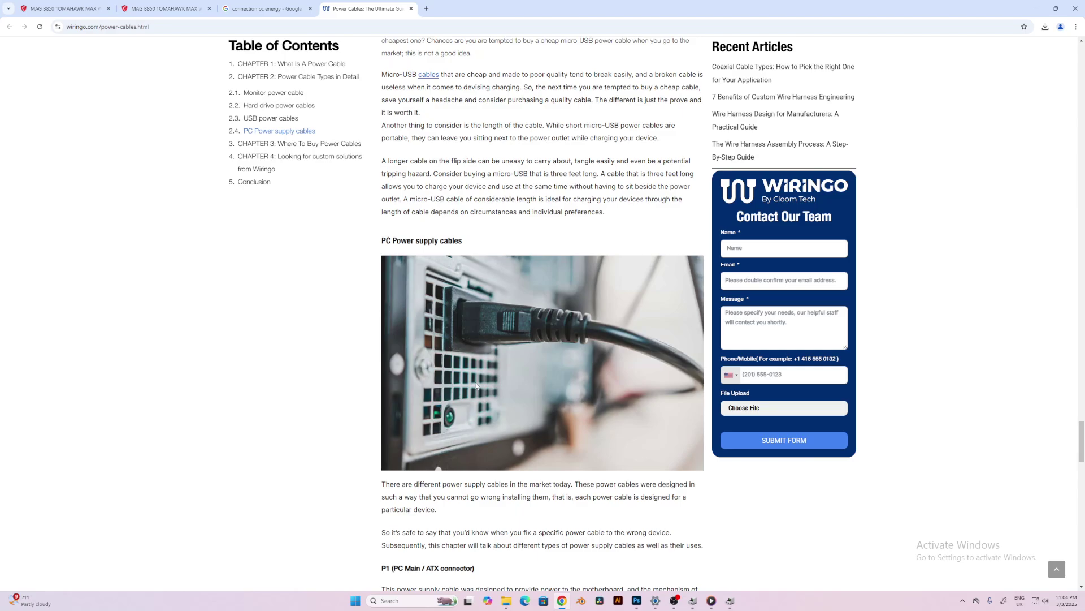
Scroll through the section describing the P1 ATX and P4 EPS connectors
scroll(394, 338, down, 2)
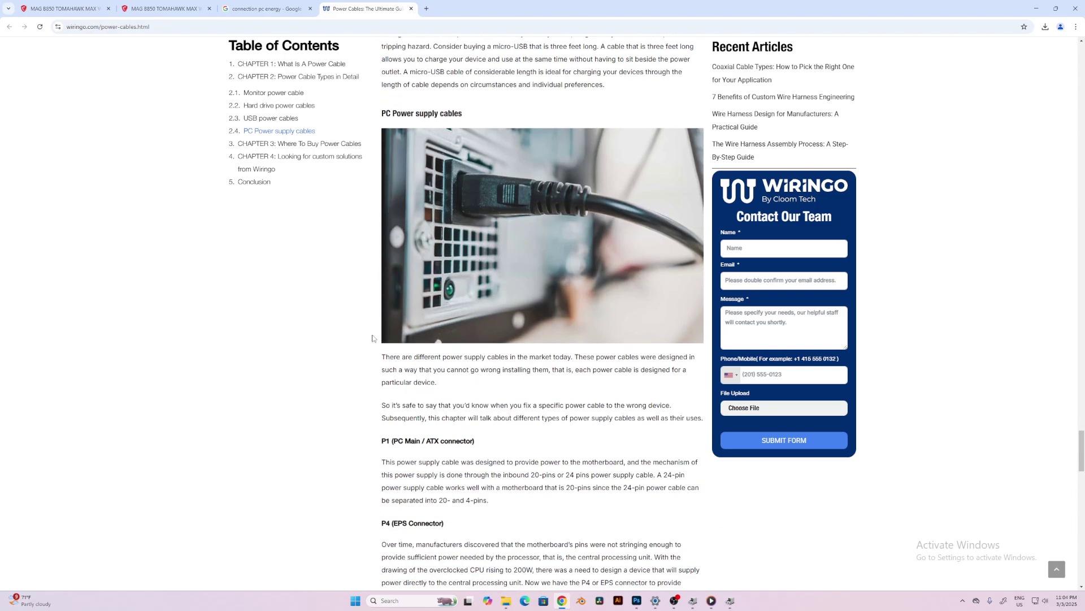
scroll(441, 384, down, 2)
scroll(481, 433, down, 2)
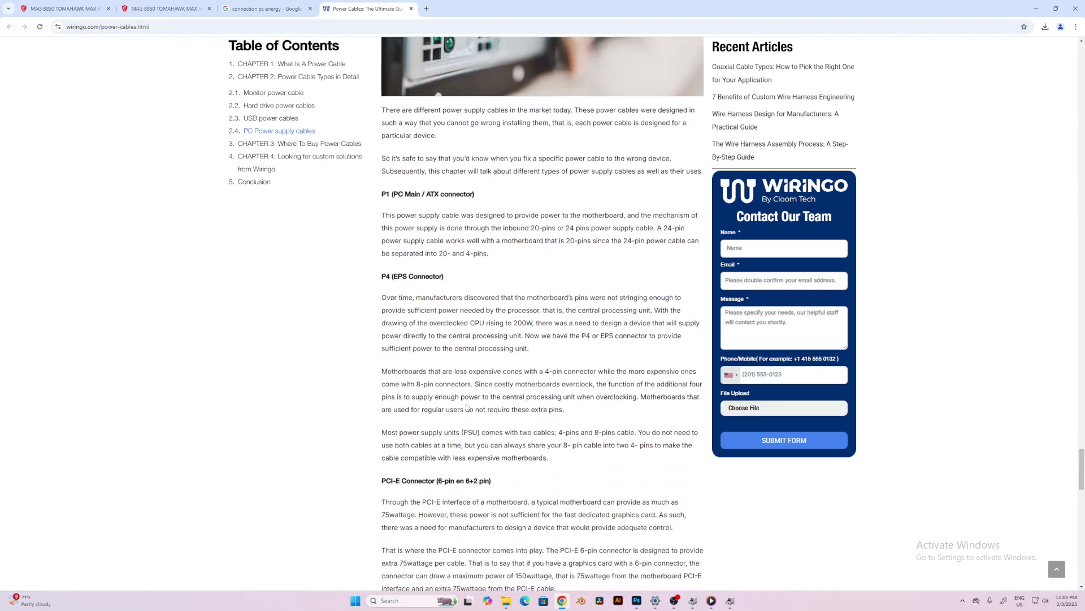
scroll(478, 412, up, 2)
scroll(473, 389, up, 3)
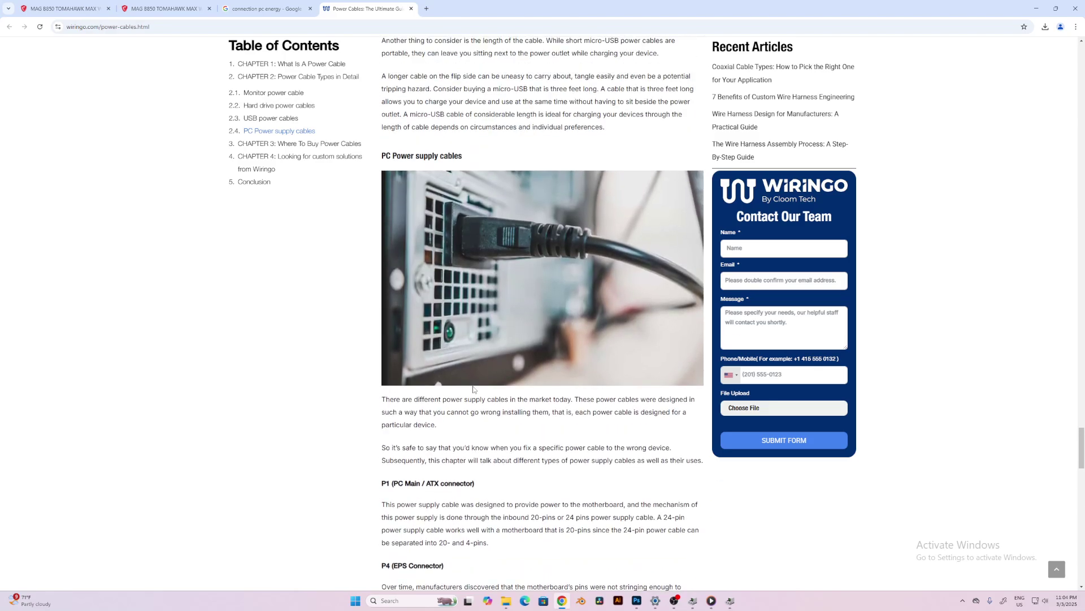